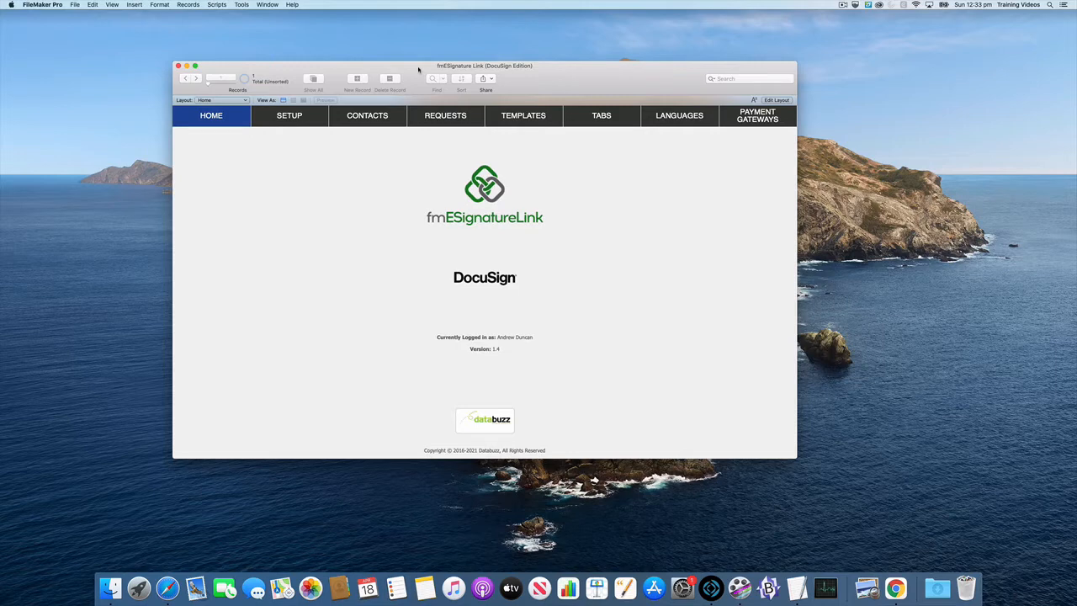
# Open the Setup screen in FileMaker and the Apps and Keys page of the DocuSign settings in Safari.
pyautogui.click(299, 122)
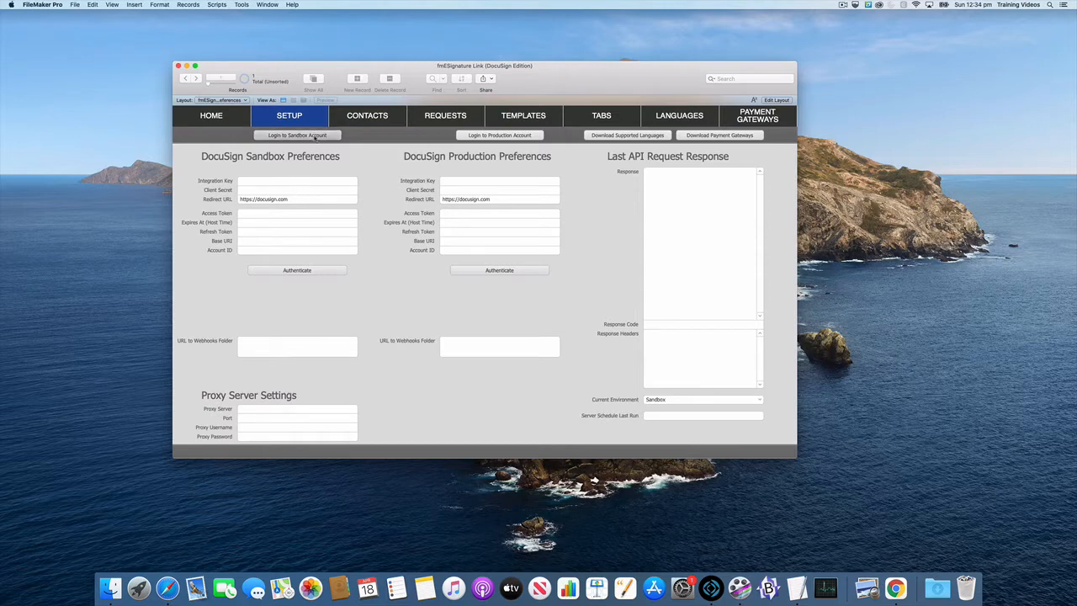
pyautogui.click(167, 587)
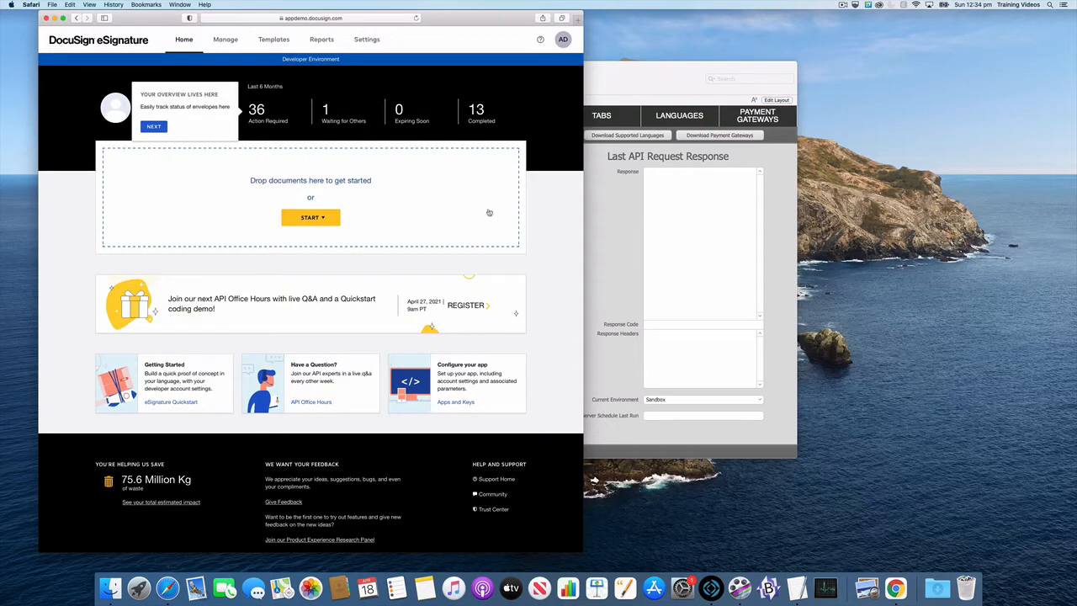
pyautogui.click(368, 42)
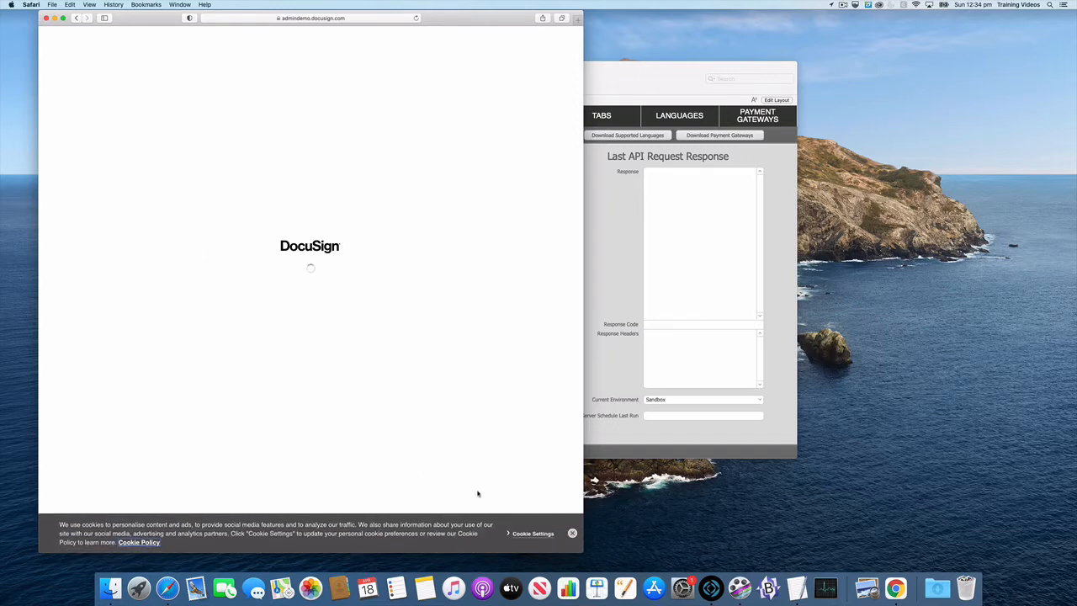
pyautogui.click(572, 534)
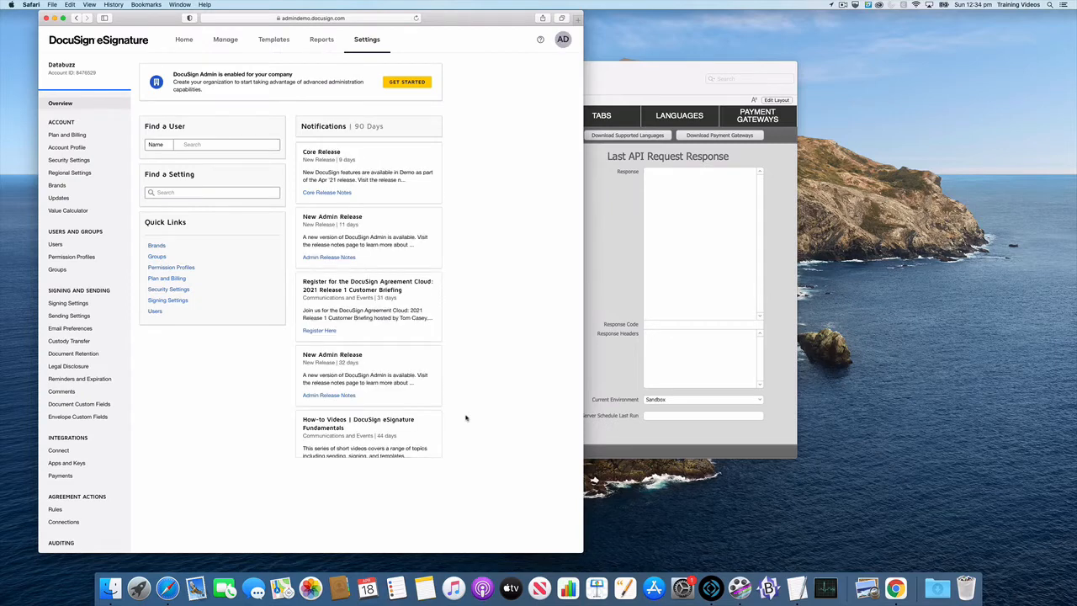
pyautogui.scroll(-2, 78, 383)
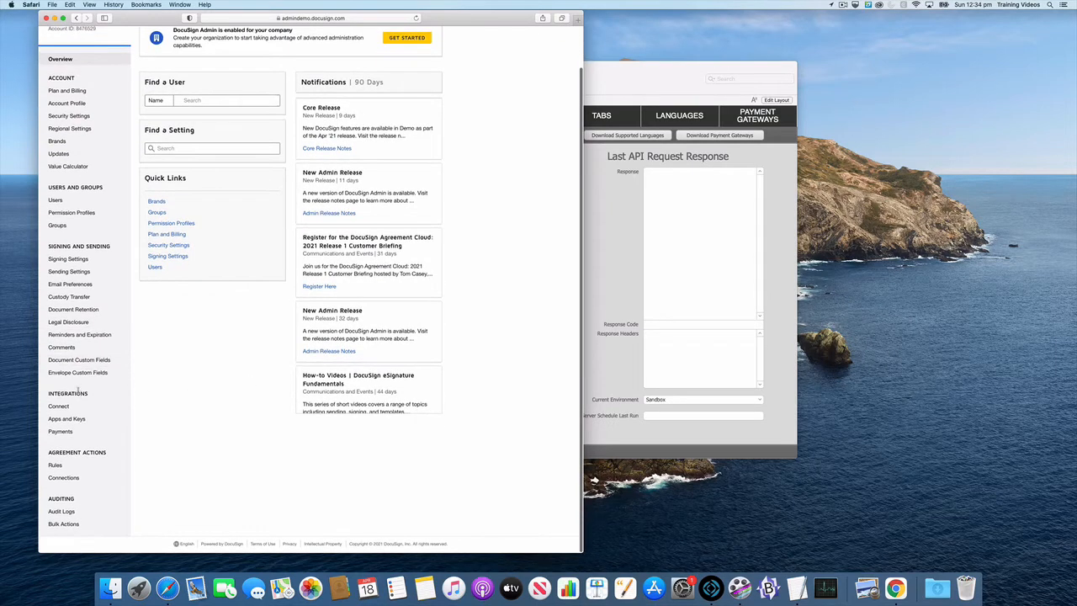
pyautogui.click(66, 419)
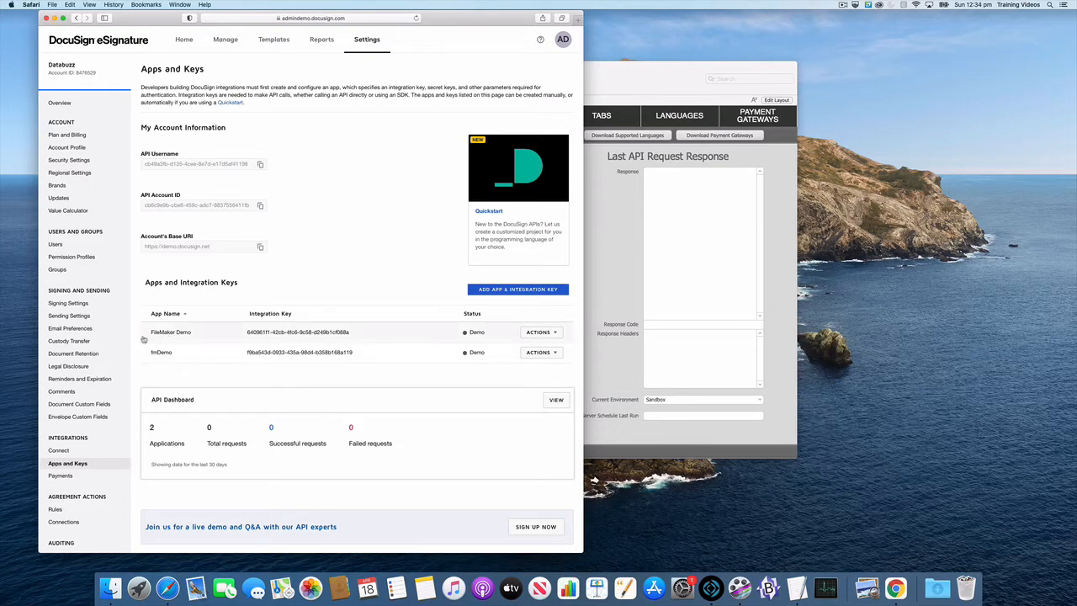
# Switch to FileMaker and move its window beside the browser so the sandbox preferences and the DocuSign page are both visible.
pyautogui.click(654, 81)
pyautogui.moveTo(654, 82); pyautogui.dragTo(916, 69)
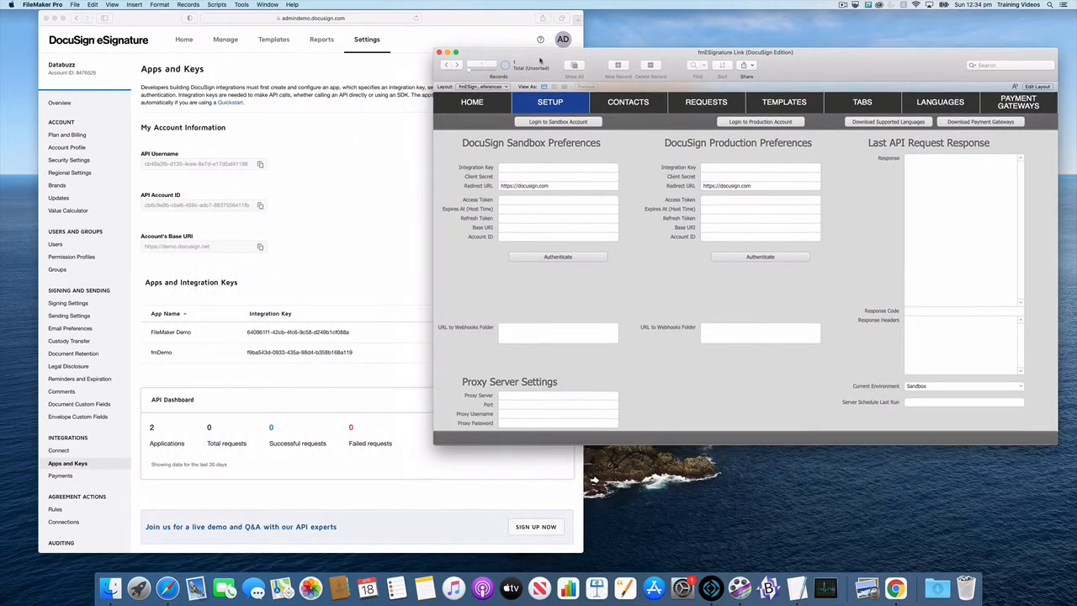
pyautogui.moveTo(539, 60); pyautogui.dragTo(691, 44)
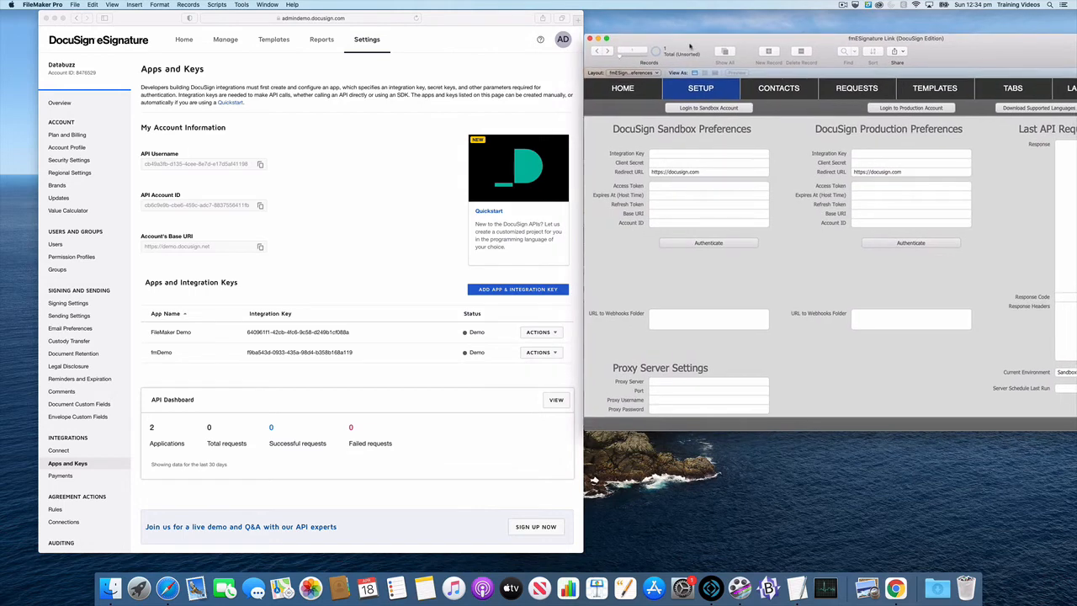
# In the DocuSign page in Safari, add an app and integration key named Databuzz Demo.
pyautogui.click(339, 145)
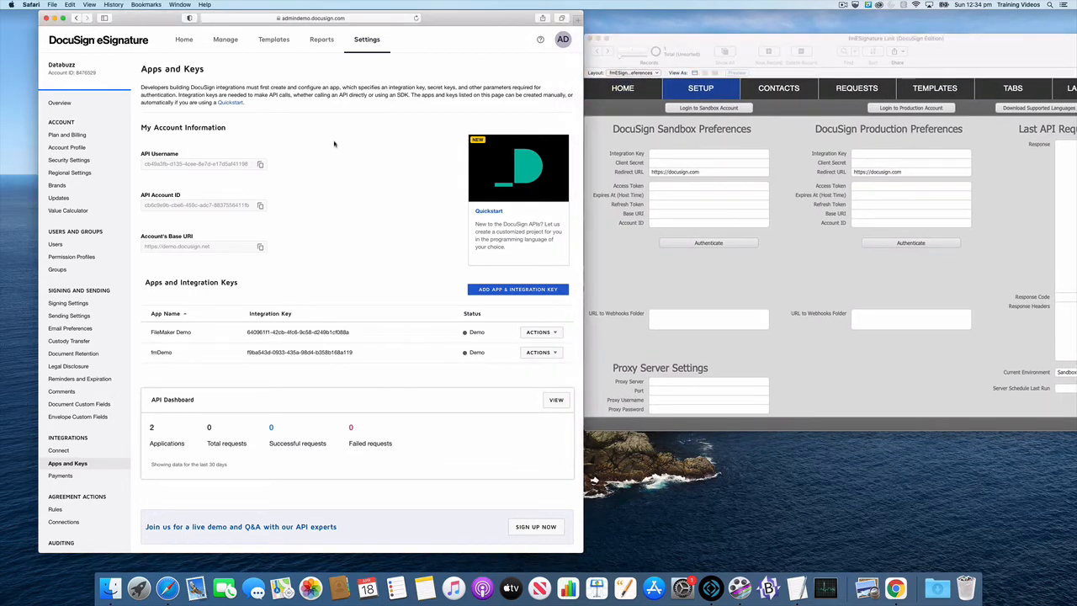
pyautogui.click(512, 291)
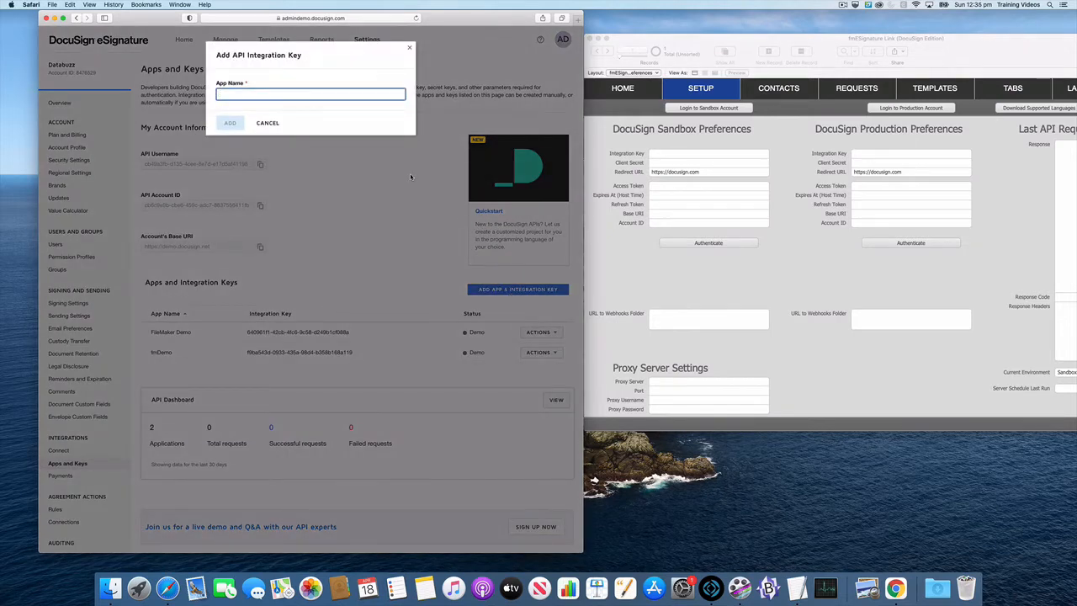
pyautogui.write('Databuzz Demo')
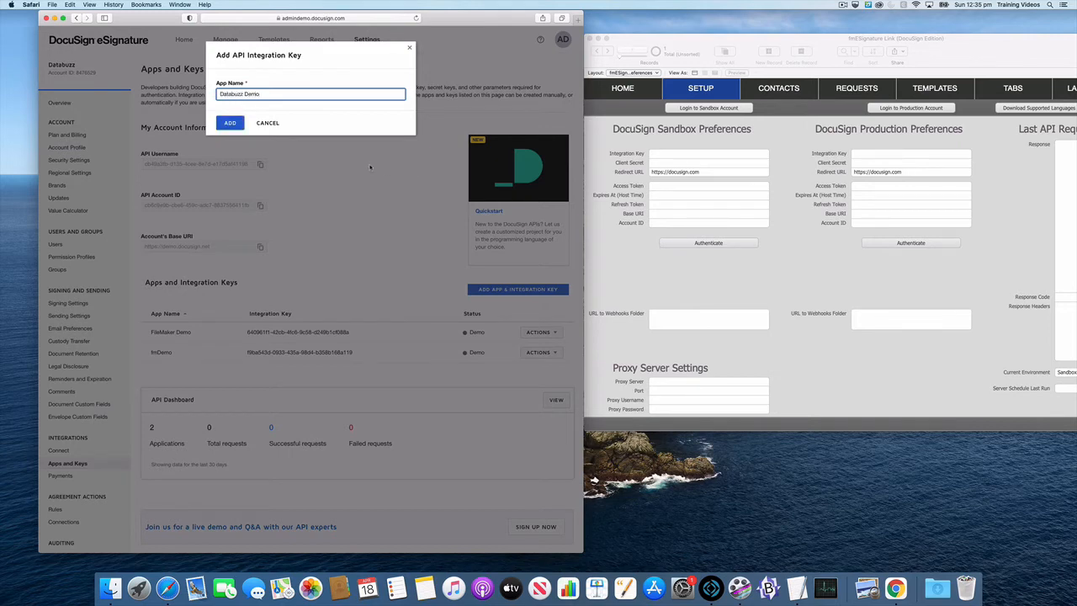
pyautogui.click(227, 127)
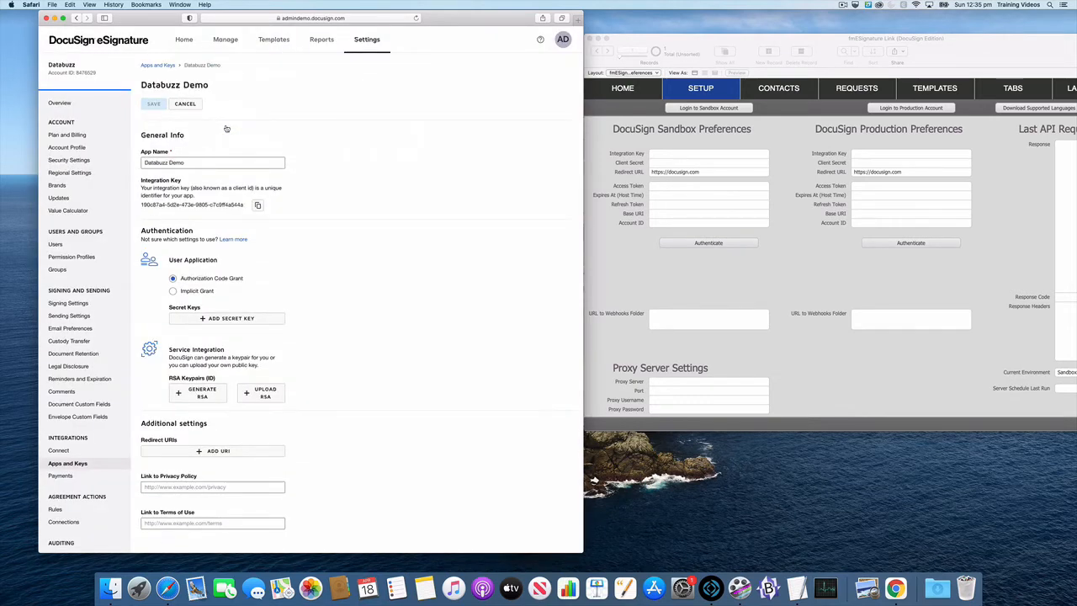
# Copy the new app's integration key into the Integration Key field of the DocuSign Sandbox Preferences in FileMaker.
pyautogui.scroll(-2, 300, 163)
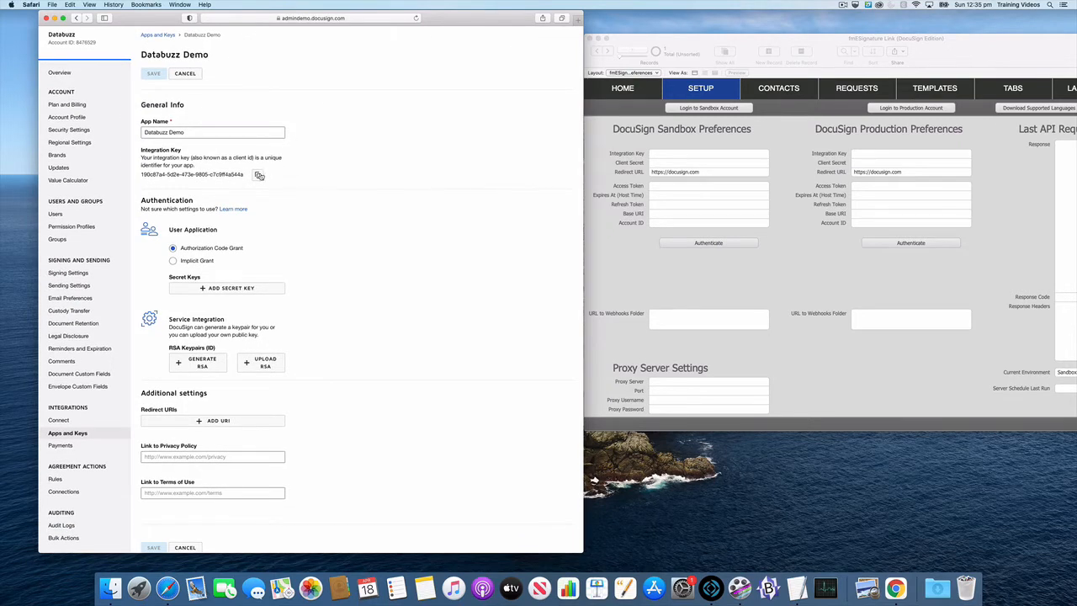
pyautogui.click(258, 174)
pyautogui.click(665, 156)
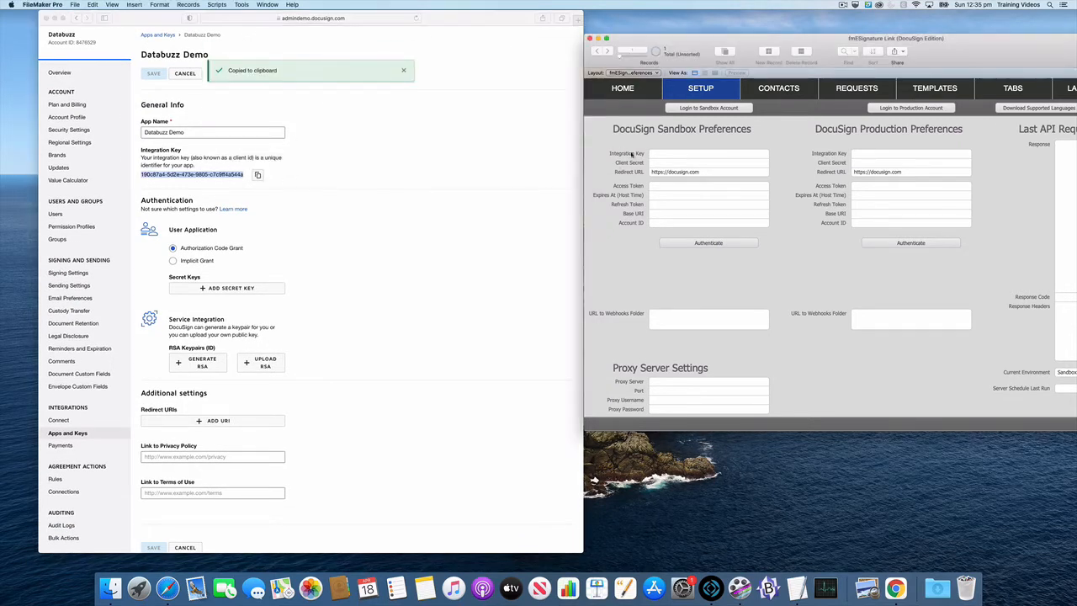
pyautogui.click(664, 157)
pyautogui.press('super+v')
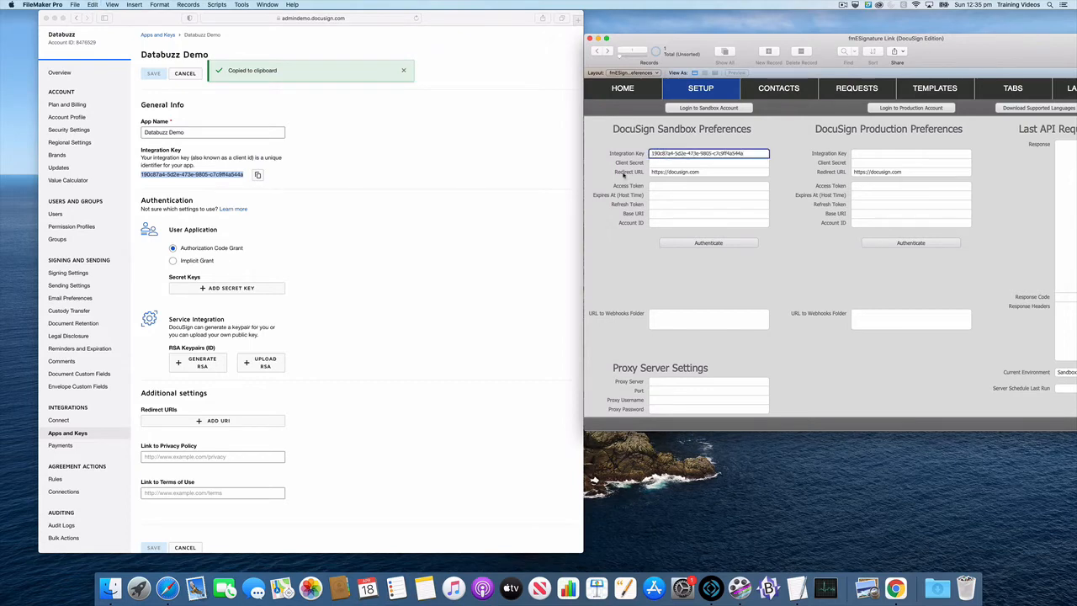
pyautogui.click(595, 171)
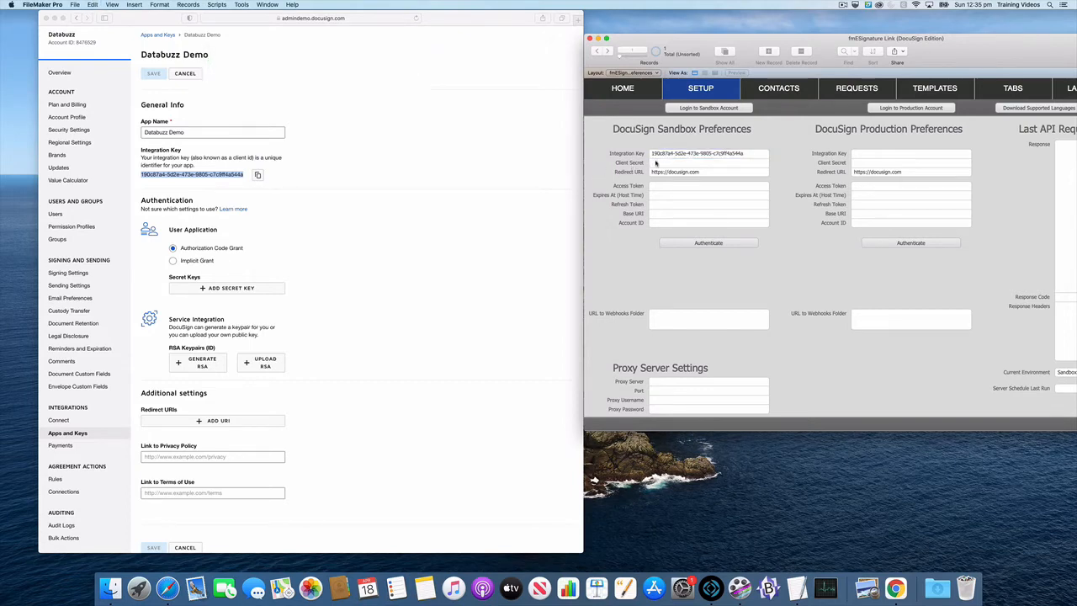
# Generate a secret key for the Databuzz Demo app and paste it into the sandbox Client Secret field in FileMaker.
pyautogui.click(381, 186)
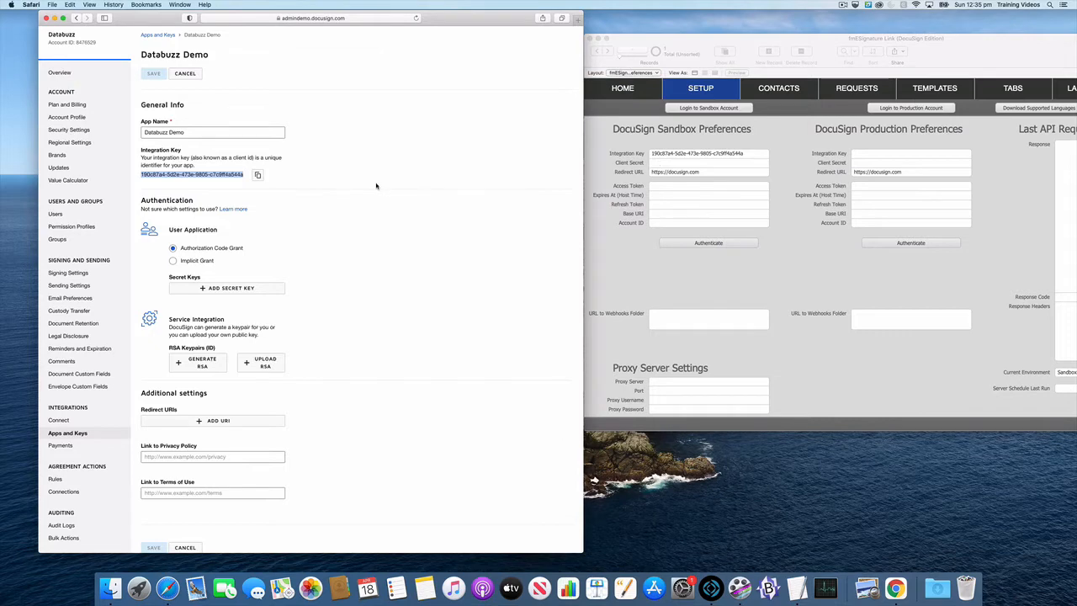
pyautogui.scroll(-1, 291, 224)
pyautogui.scroll(-1, 291, 224)
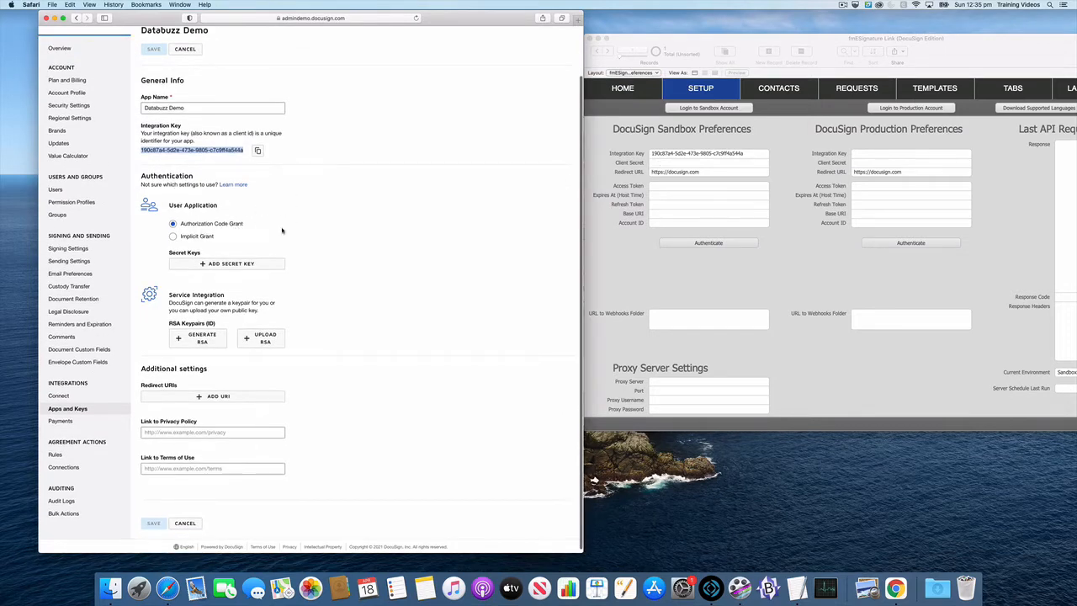
pyautogui.scroll(-1, 337, 262)
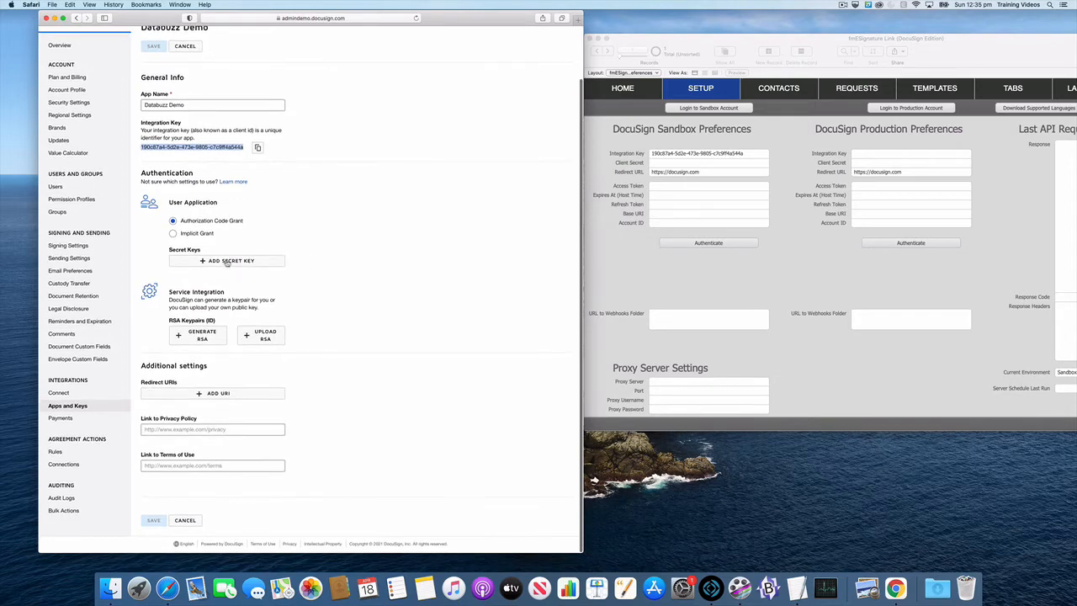
pyautogui.click(226, 263)
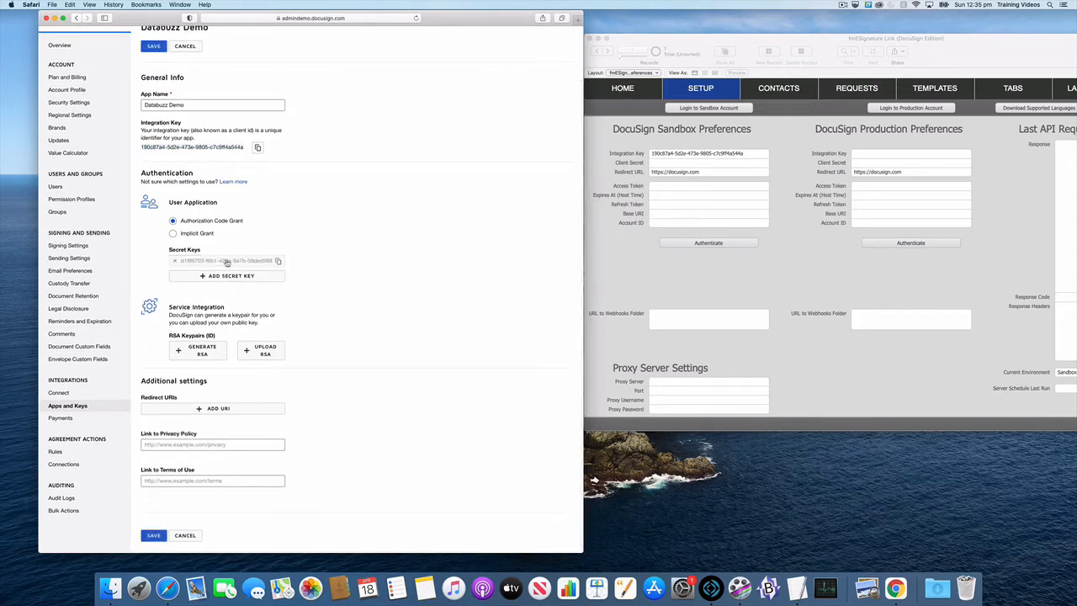
pyautogui.click(278, 262)
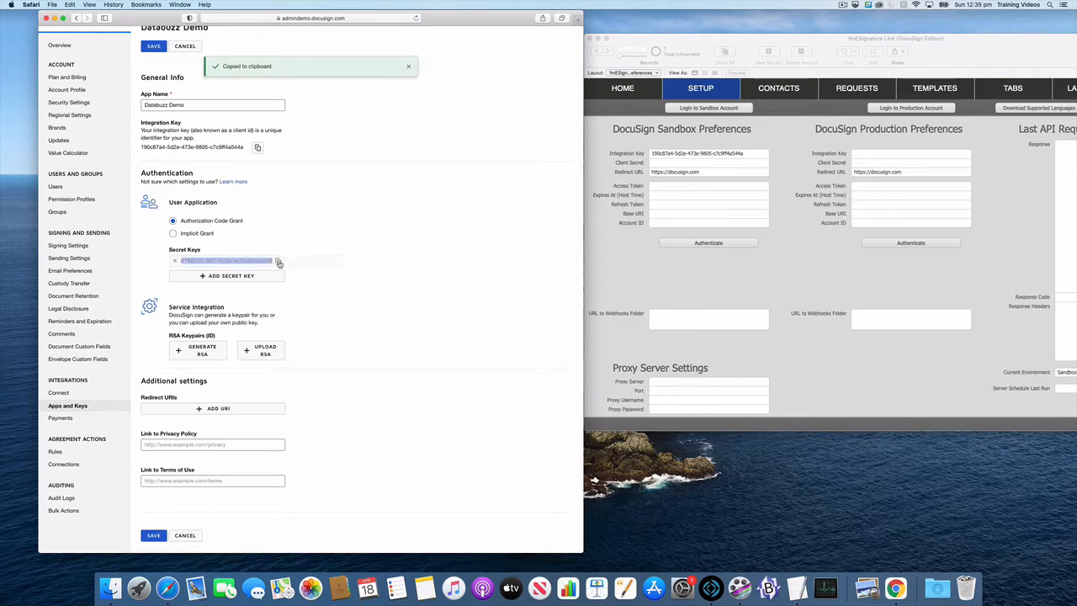
pyautogui.click(605, 161)
pyautogui.click(664, 162)
pyautogui.press('super+v')
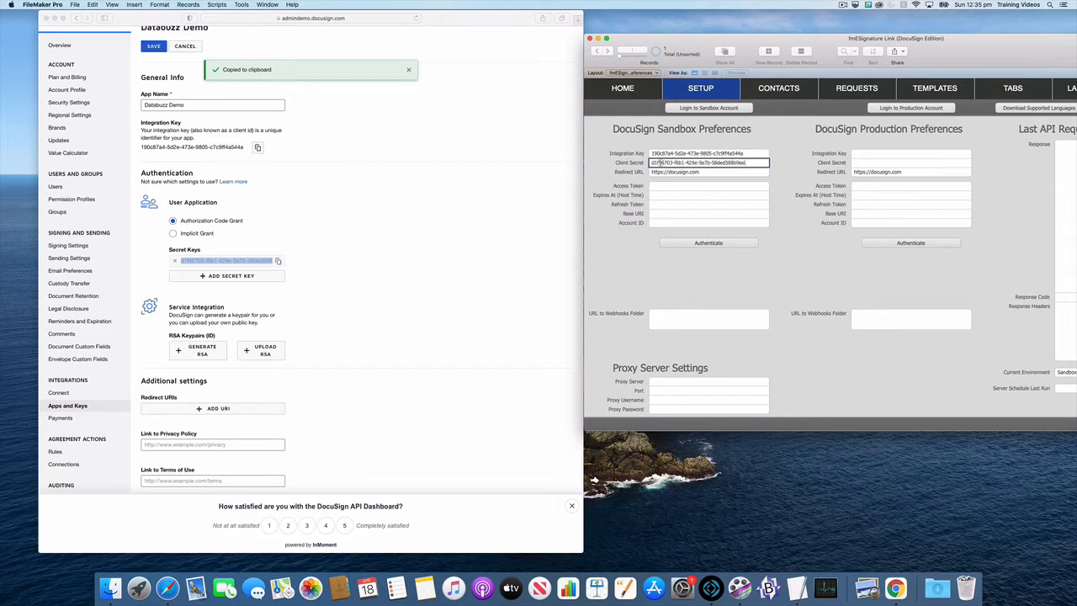
# Dismiss the DocuSign satisfaction survey in Safari and copy the sandbox Redirect URL from FileMaker.
pyautogui.click(406, 202)
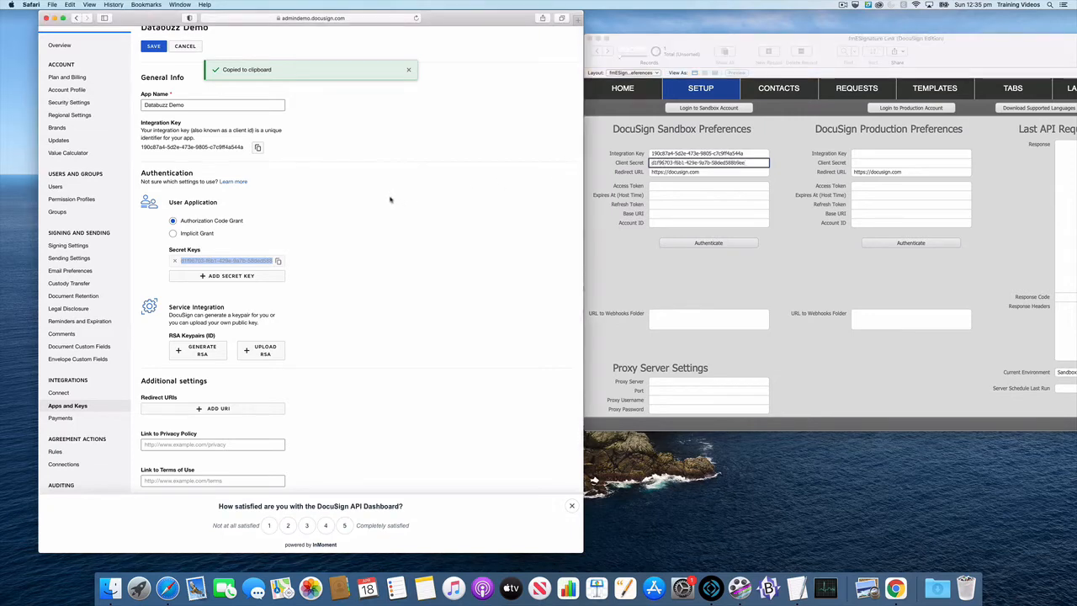
pyautogui.click(564, 506)
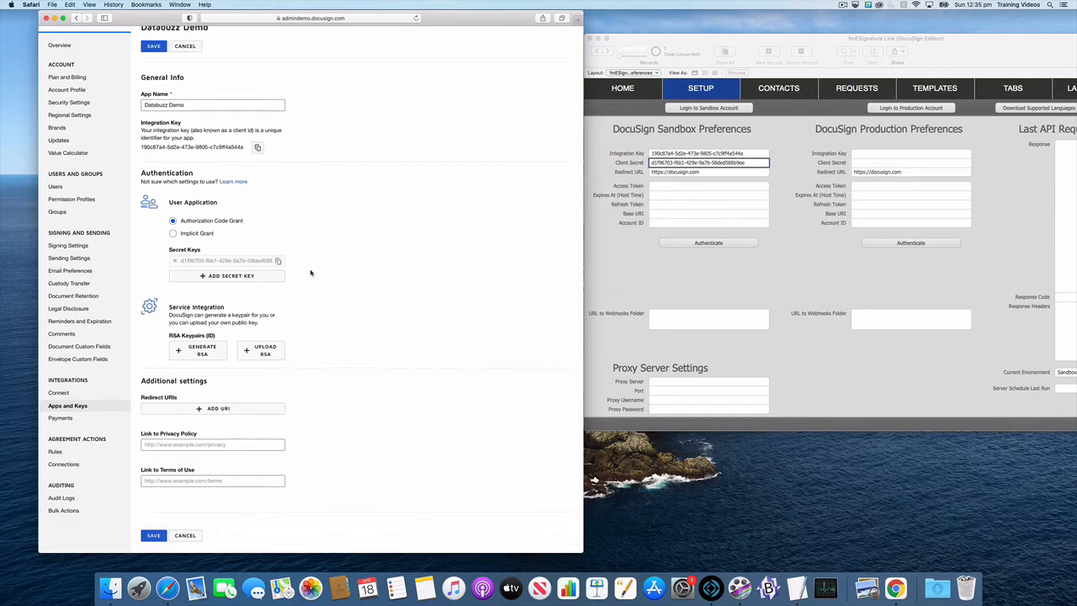
pyautogui.scroll(-1, 331, 242)
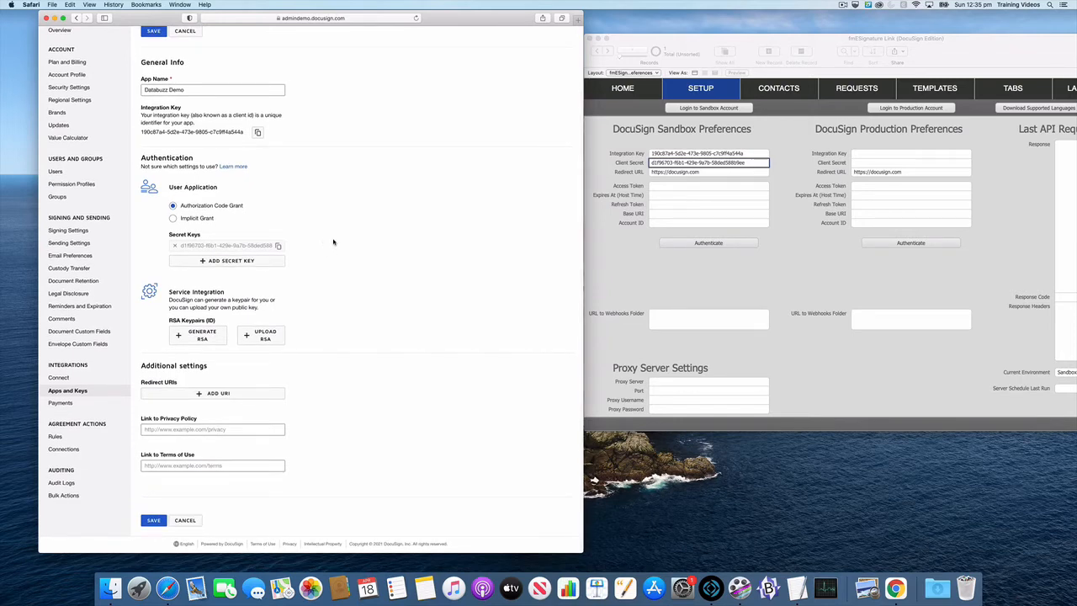
pyautogui.click(602, 179)
pyautogui.click(660, 174)
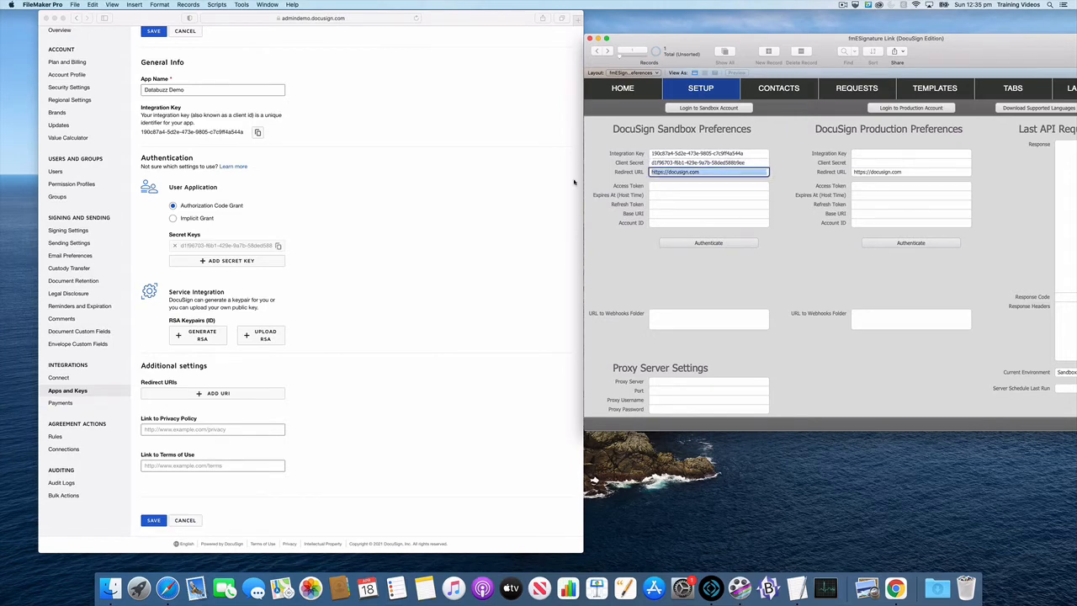
pyautogui.click(603, 173)
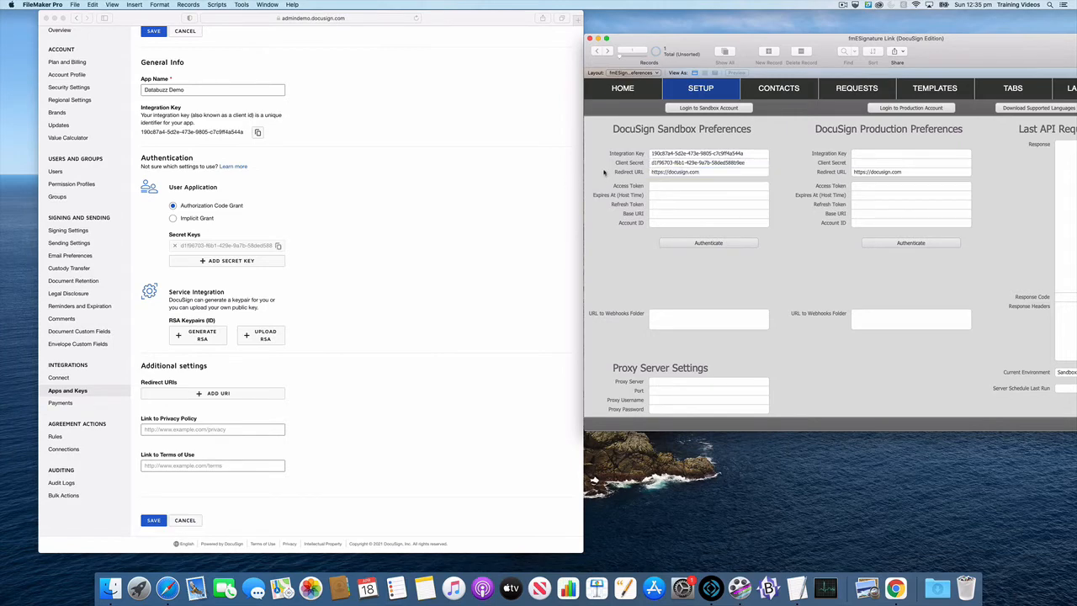
pyautogui.click(370, 273)
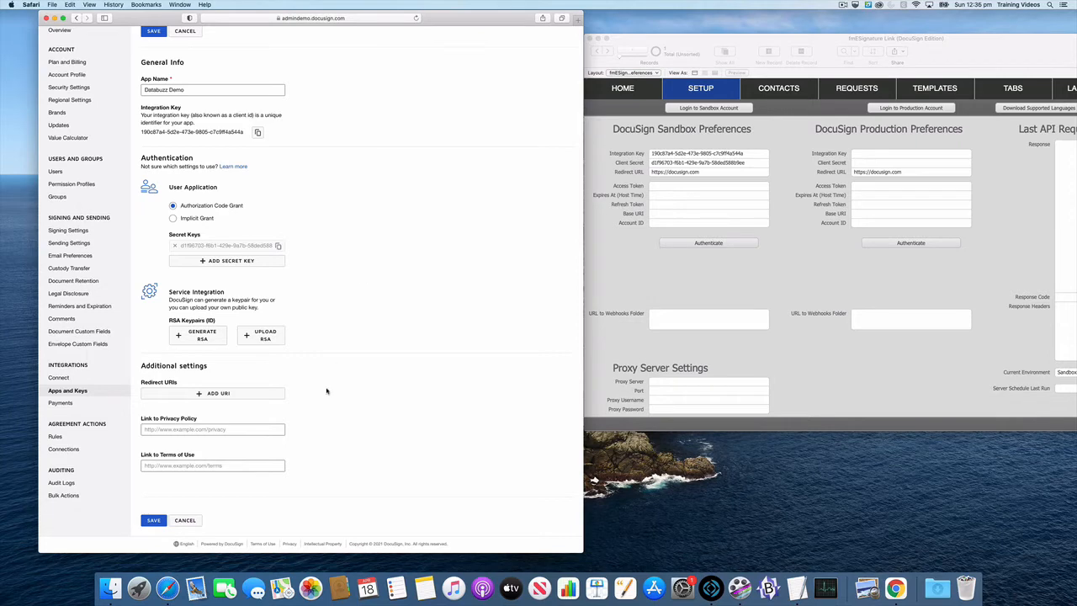
pyautogui.click(238, 394)
pyautogui.click(241, 393)
pyautogui.press('super+v')
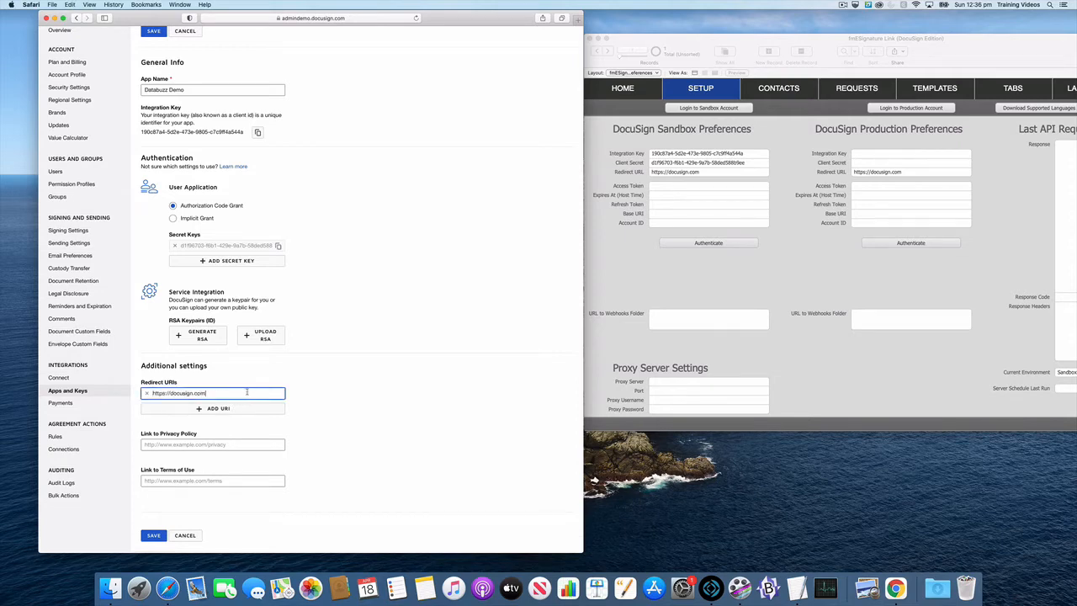
pyautogui.click(310, 380)
pyautogui.scroll(-1, 311, 380)
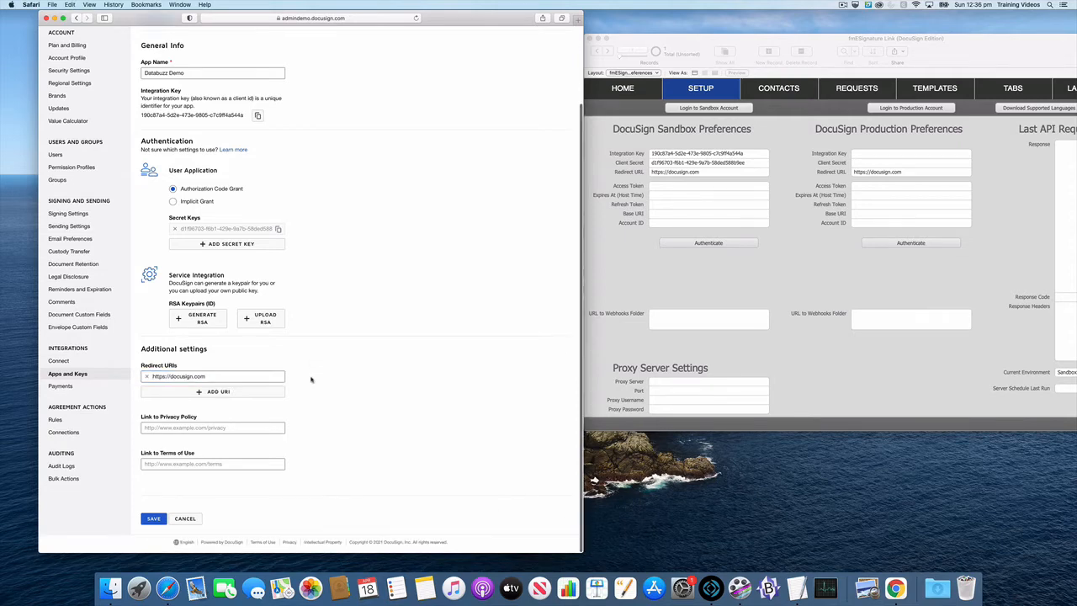
pyautogui.click(154, 520)
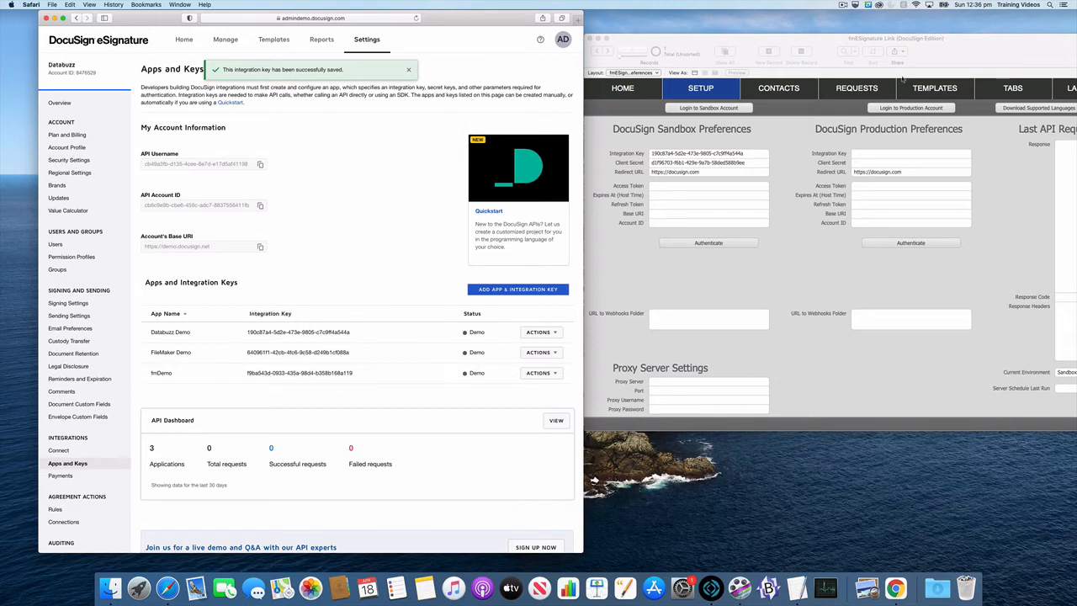
# Switch to FileMaker, hide all other applications, and move its window to the middle of the screen.
pyautogui.moveTo(939, 58); pyautogui.dragTo(689, 82)
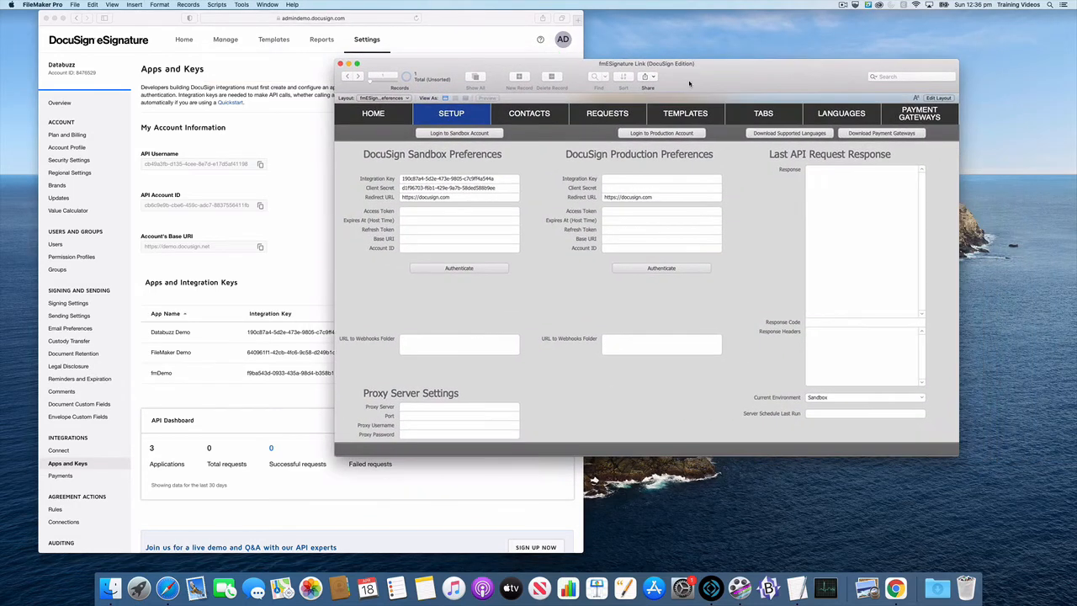
pyautogui.click(46, 5)
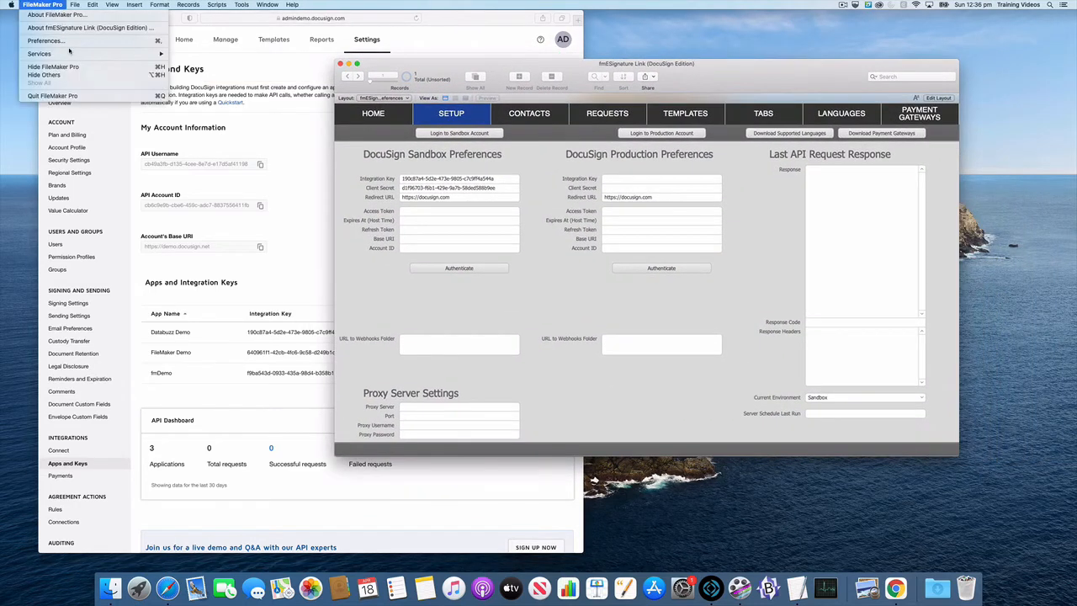
pyautogui.click(46, 74)
pyautogui.moveTo(708, 77); pyautogui.dragTo(617, 69)
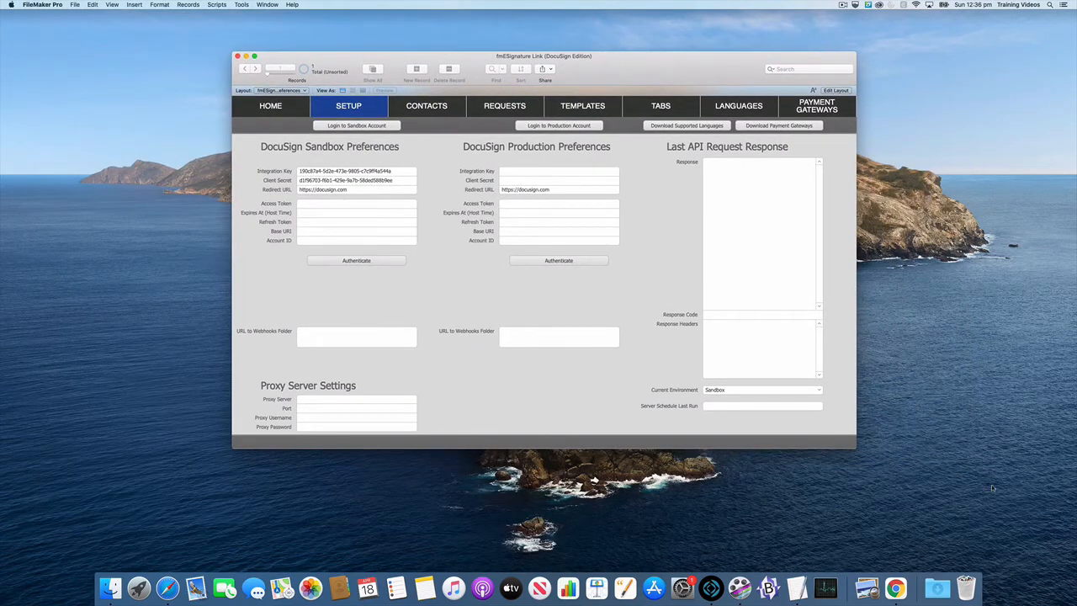
# Switch briefly to TextEdit, return to the FileMaker setup screen and start authentication for the DocuSign sandbox.
pyautogui.click(794, 596)
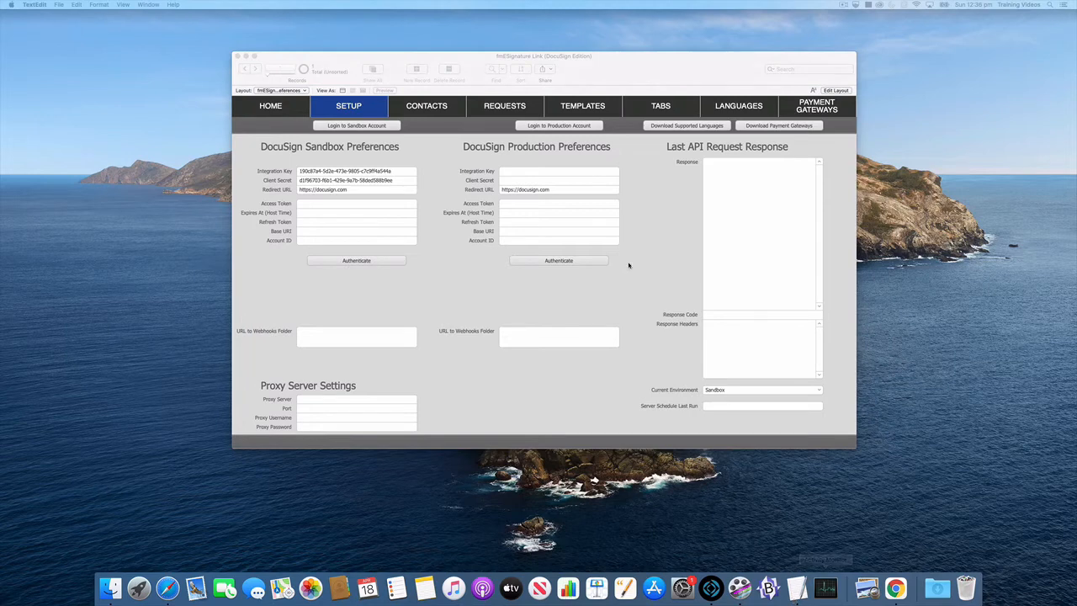
pyautogui.click(249, 277)
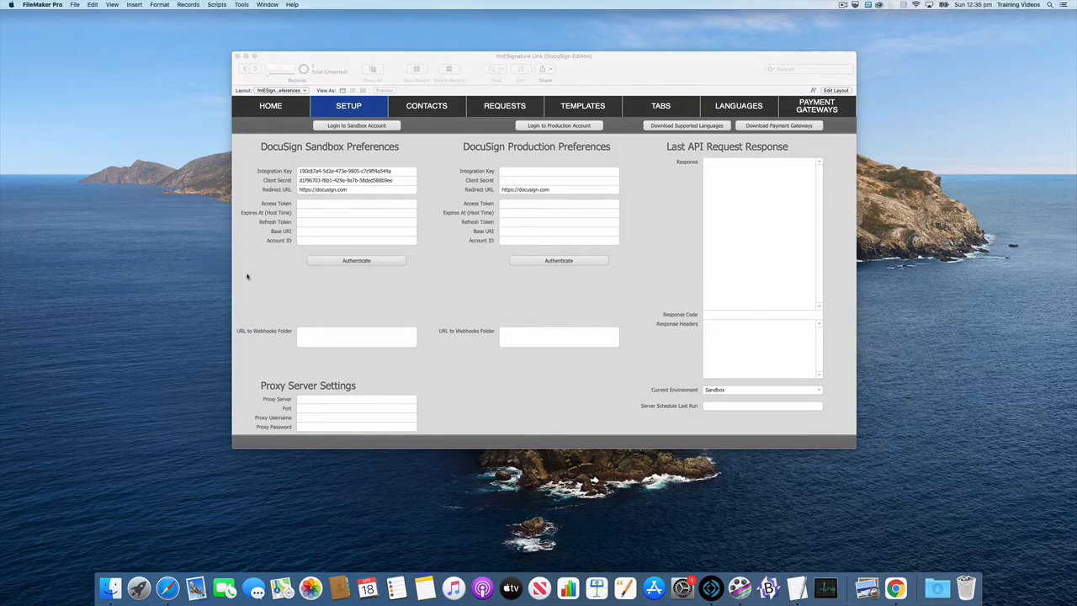
pyautogui.click(345, 261)
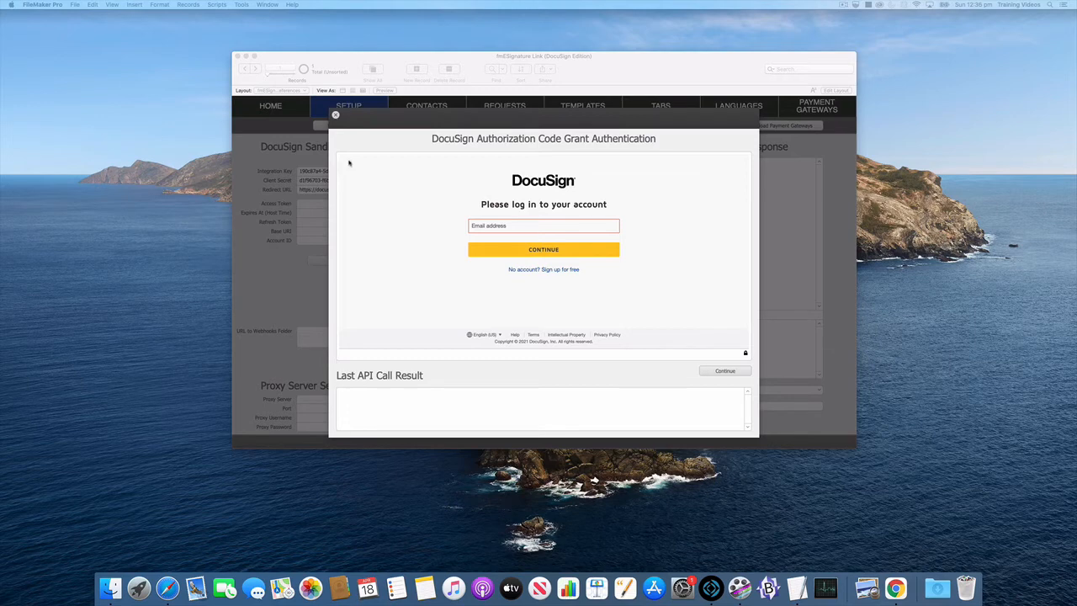
# Log in to the DocuSign account by entering the account's email address and password.
pyautogui.click(500, 224)
pyautogui.press('super+v')
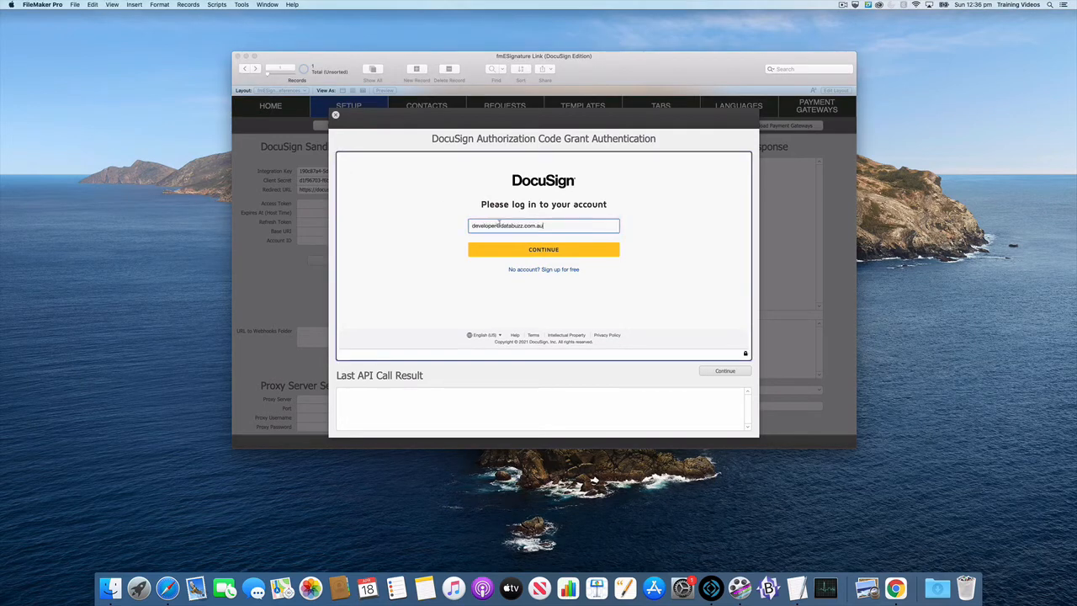
pyautogui.click(537, 251)
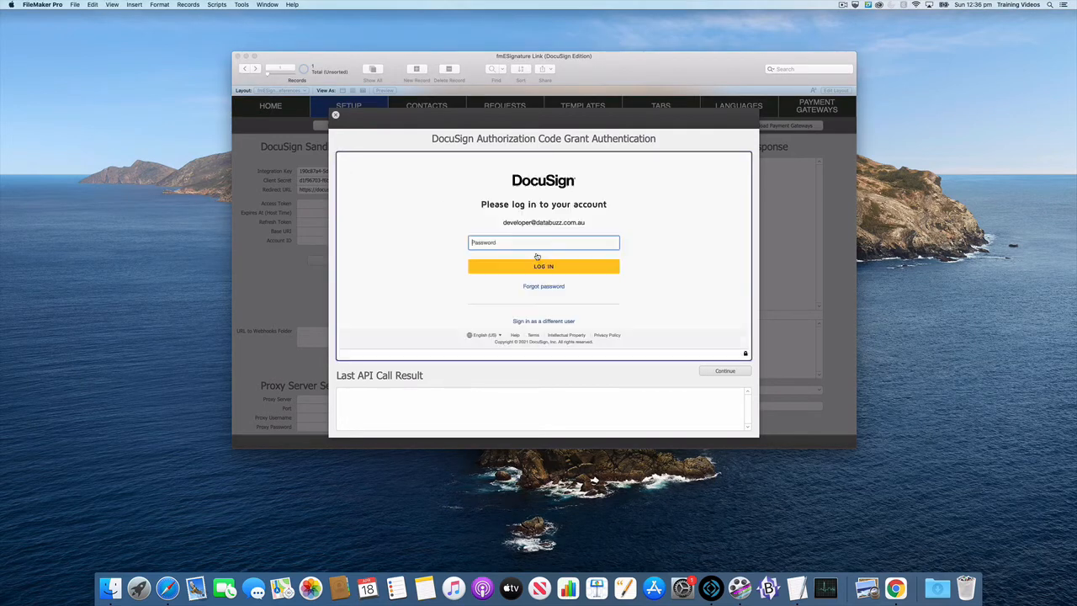
pyautogui.write('•••••••')
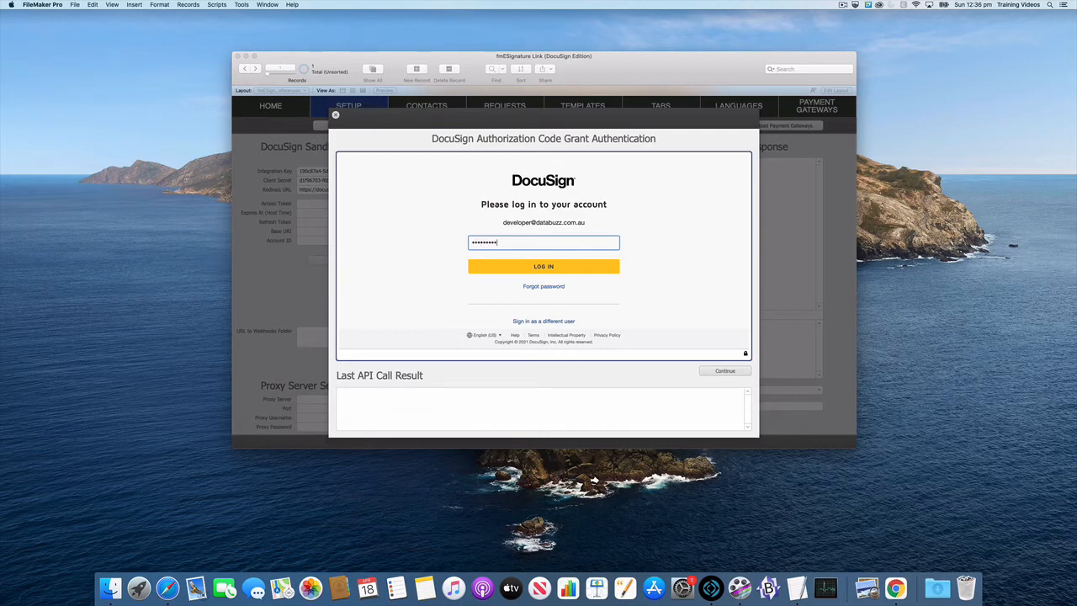
pyautogui.click(546, 267)
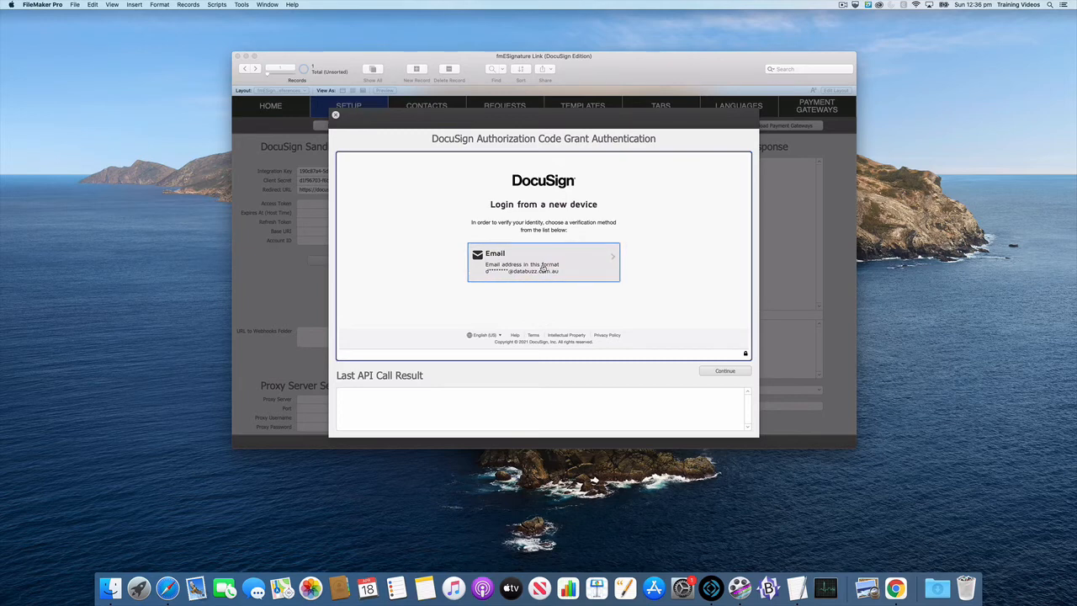
# Choose email as the new-device verification method, enter the verification code and confirm it.
pyautogui.click(543, 266)
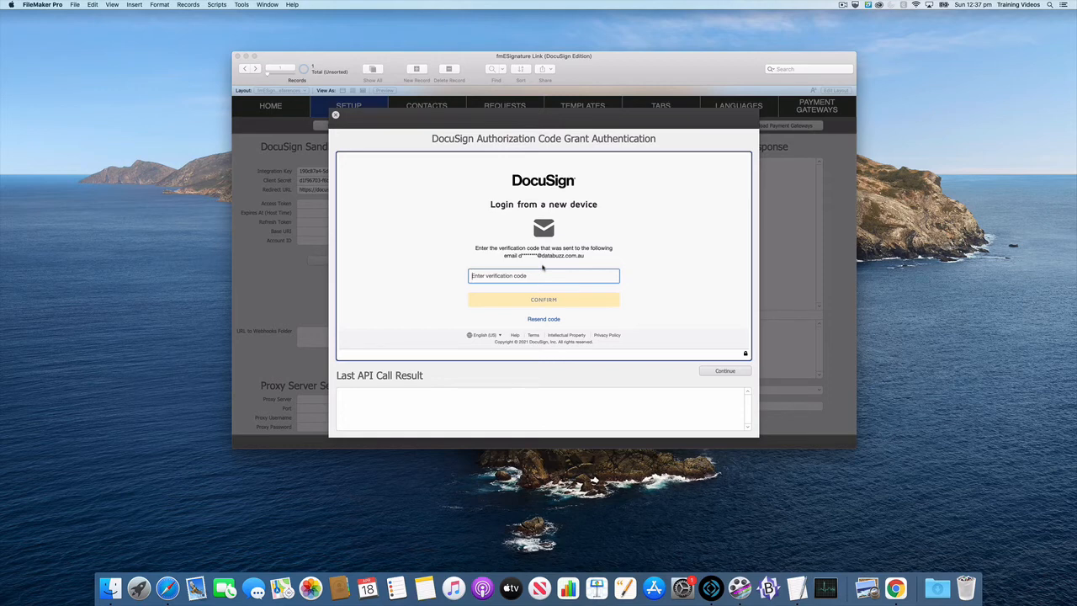
pyautogui.click(544, 275)
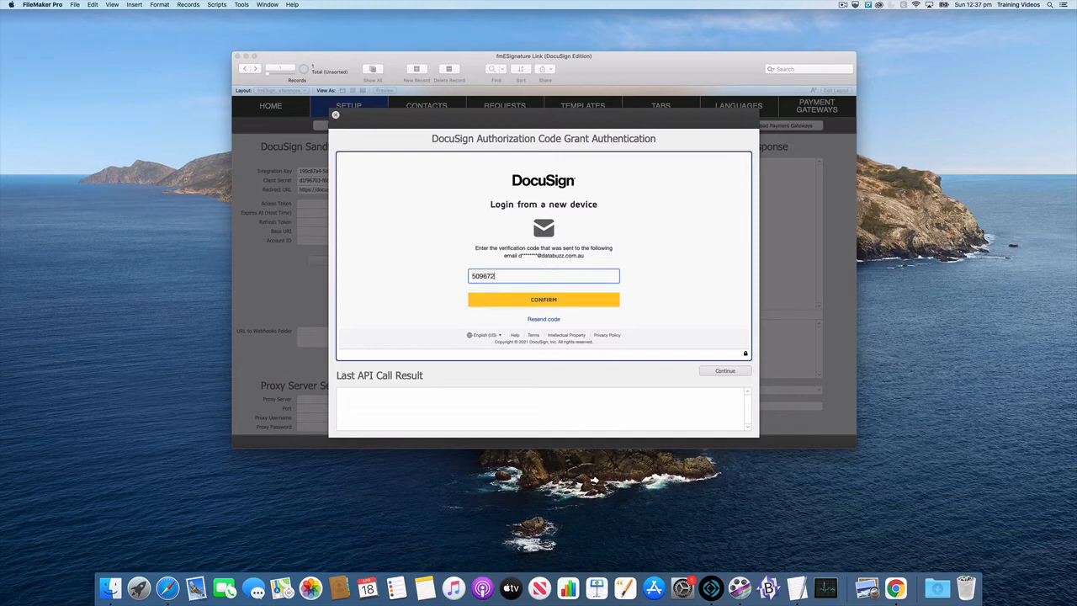
pyautogui.click(548, 301)
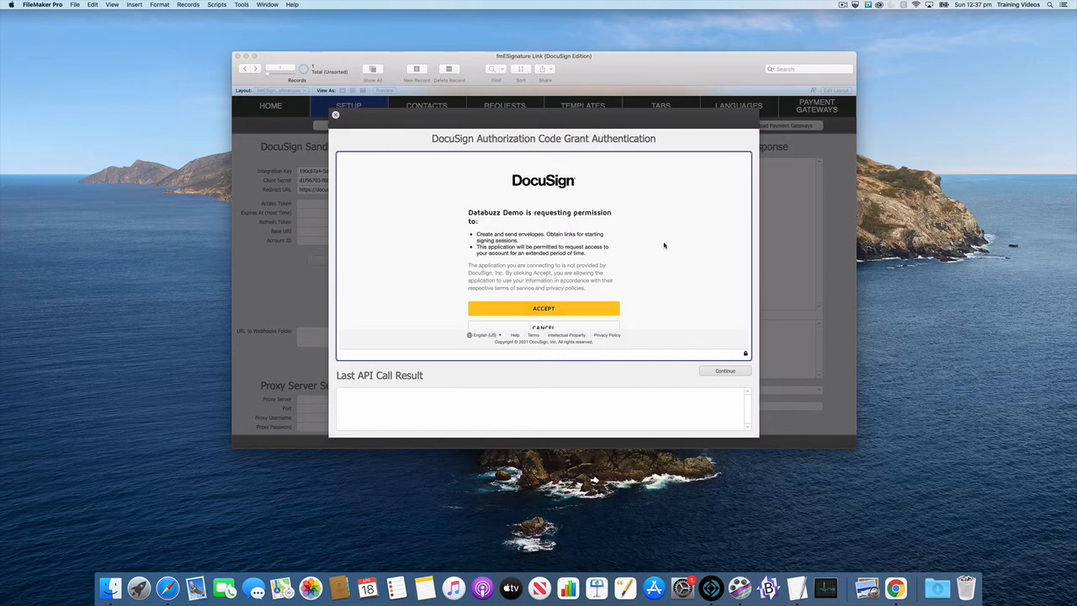
# Review the Databuzz Demo app's permission request and accept it.
pyautogui.scroll(-1, 664, 245)
pyautogui.doubleClick(495, 201)
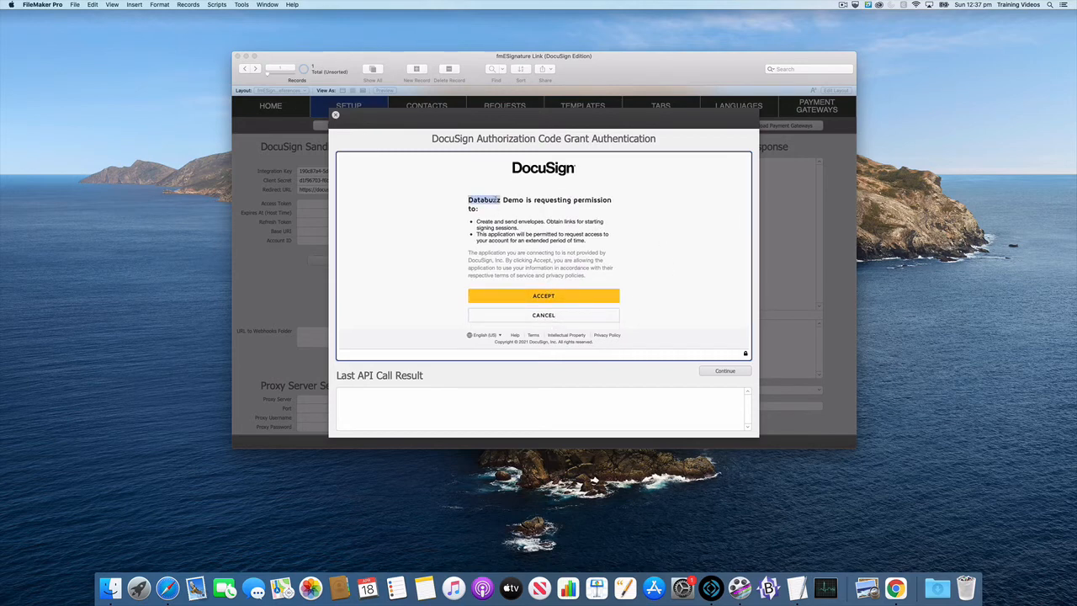
pyautogui.moveTo(496, 200); pyautogui.dragTo(520, 202)
pyautogui.click(517, 213)
pyautogui.click(541, 299)
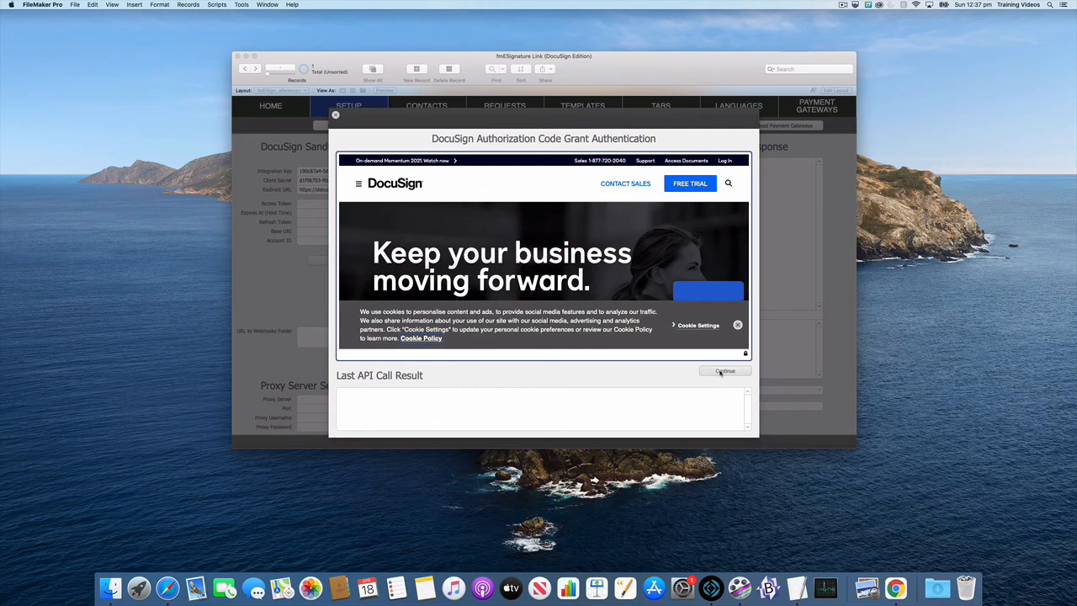
# Continue past the DocuSign home page to complete the sandbox authentication, and close the resulting dialog.
pyautogui.click(725, 371)
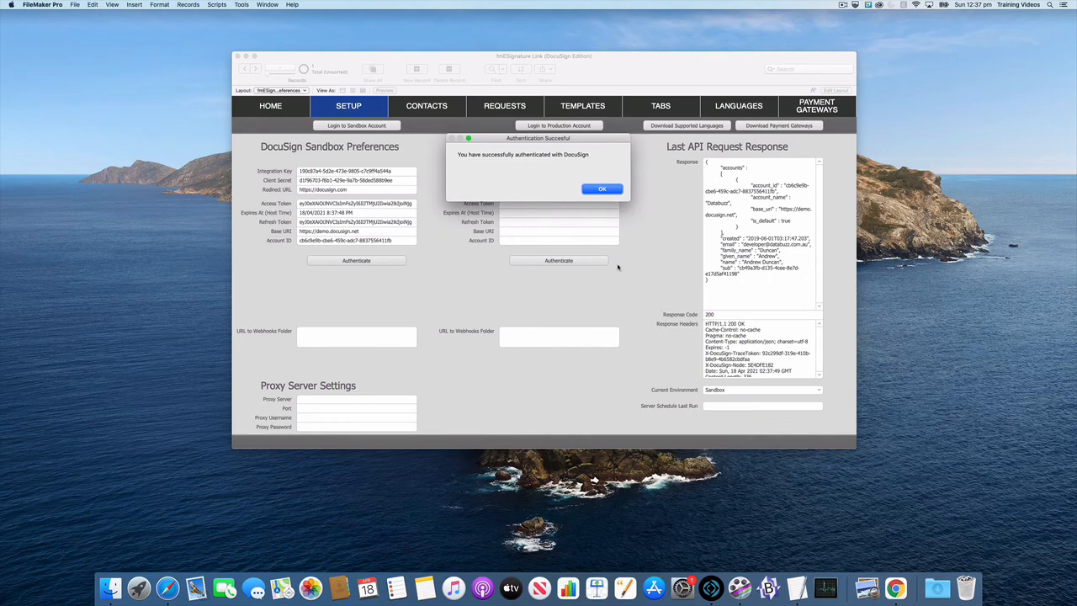
pyautogui.click(600, 190)
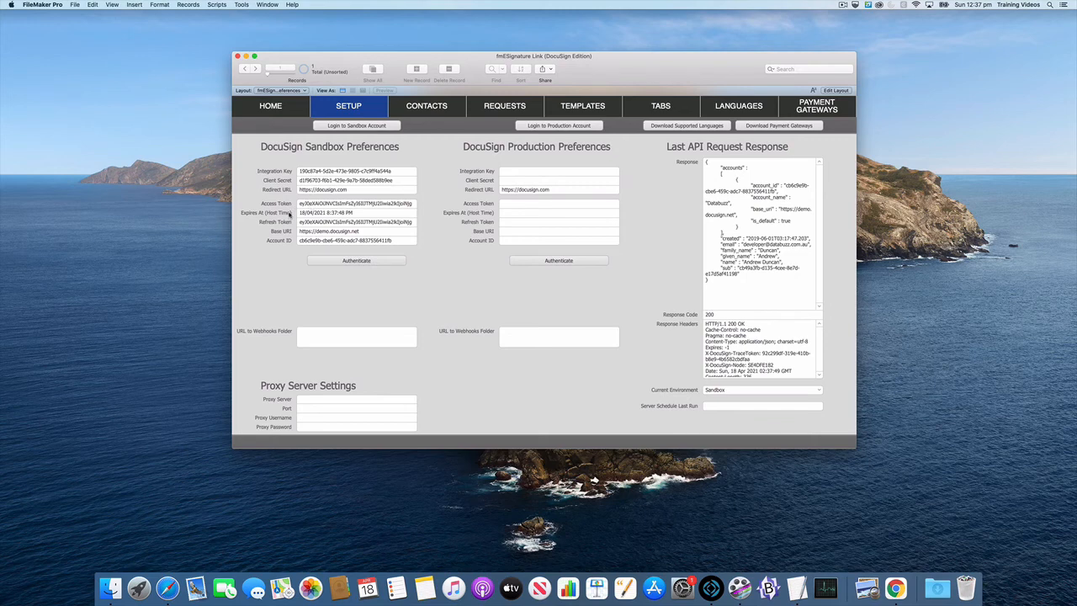
pyautogui.moveTo(336, 217)
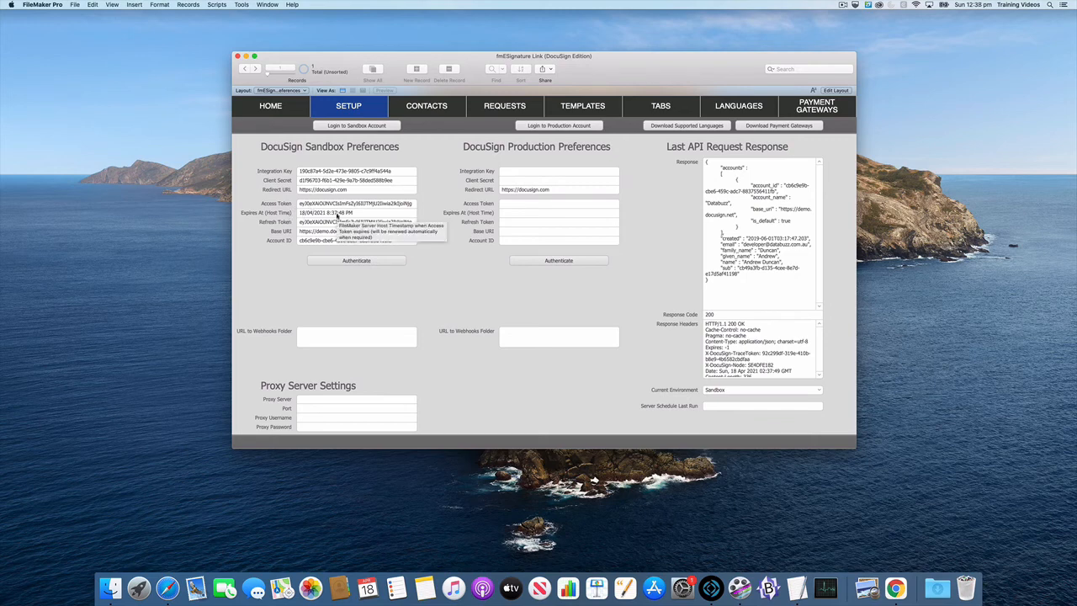